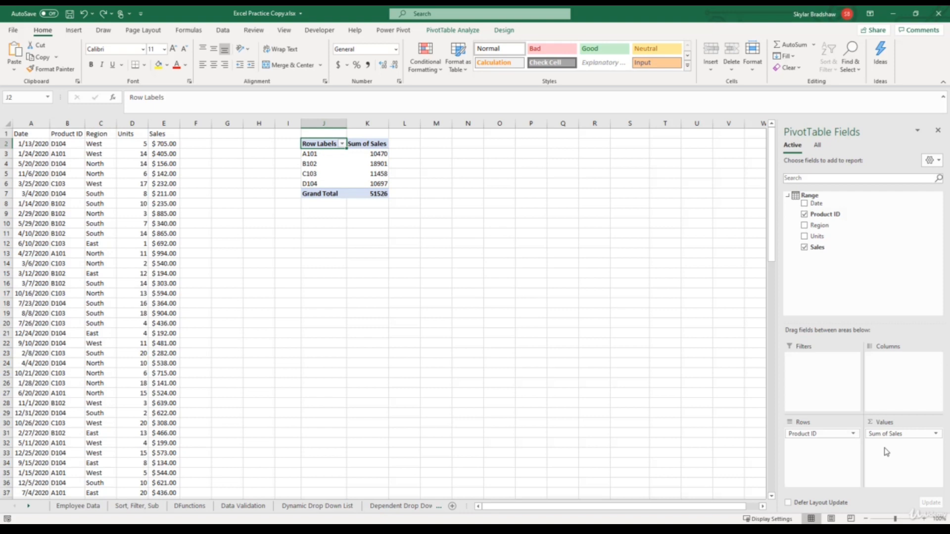
# - Rebuild the PivotTable from empty with Product ID as the rows and the count of Product ID as the values
pyautogui.click(805, 250)
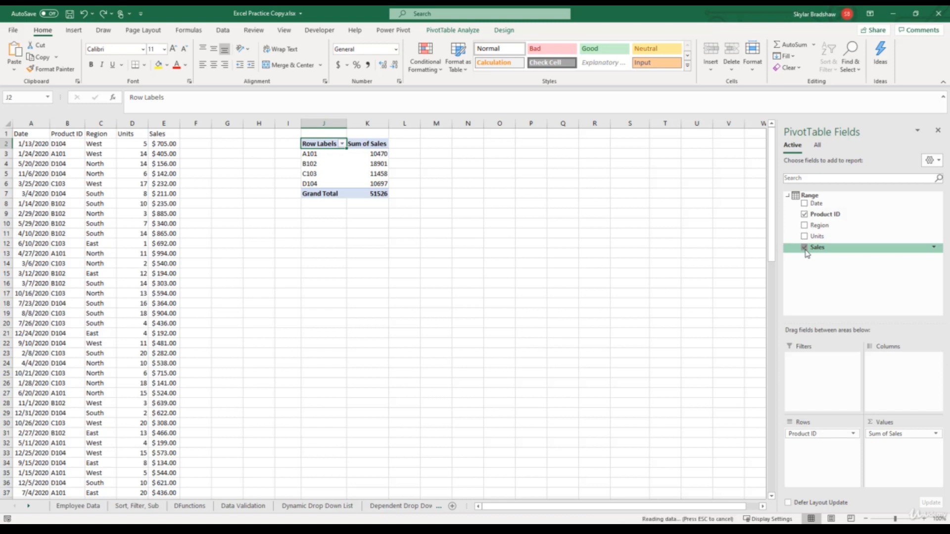
pyautogui.click(805, 215)
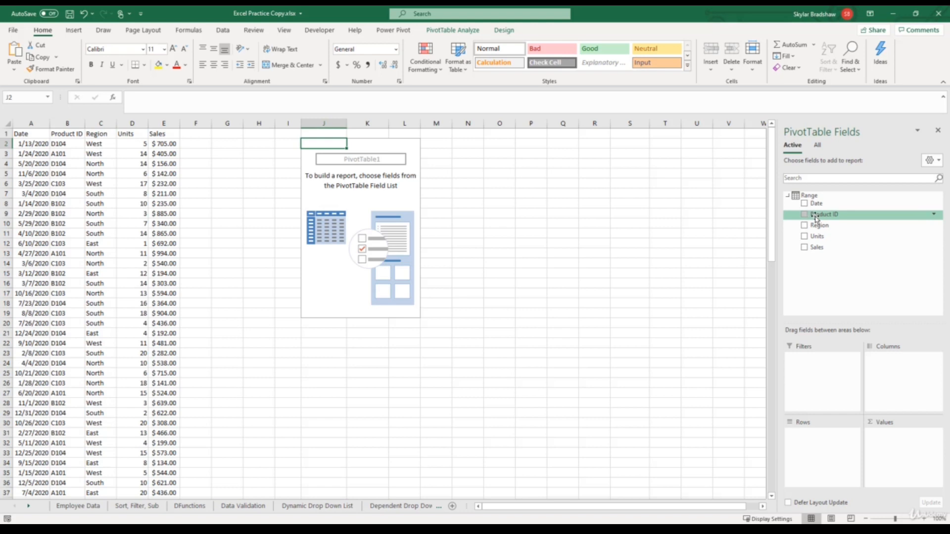
pyautogui.moveTo(814, 216); pyautogui.dragTo(884, 444)
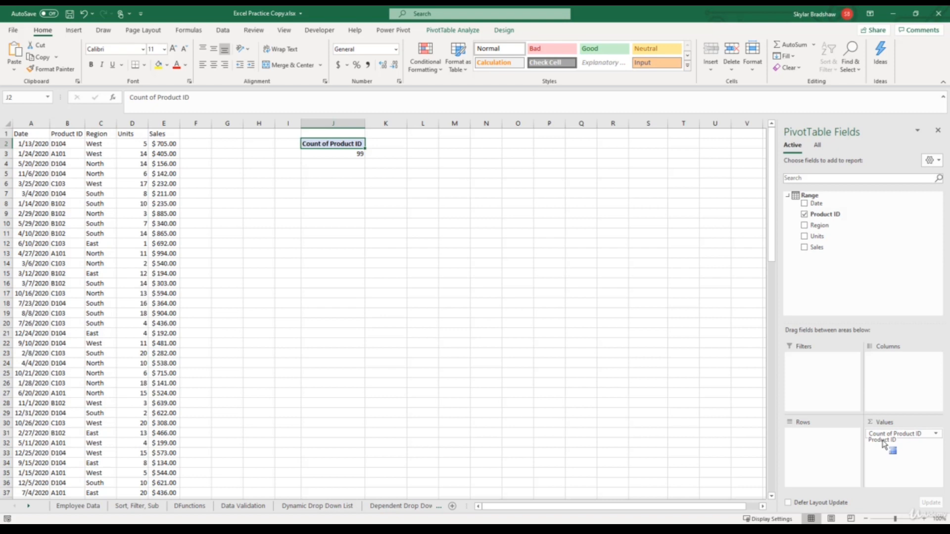
pyautogui.moveTo(884, 444); pyautogui.dragTo(883, 444)
pyautogui.moveTo(825, 215); pyautogui.dragTo(829, 441)
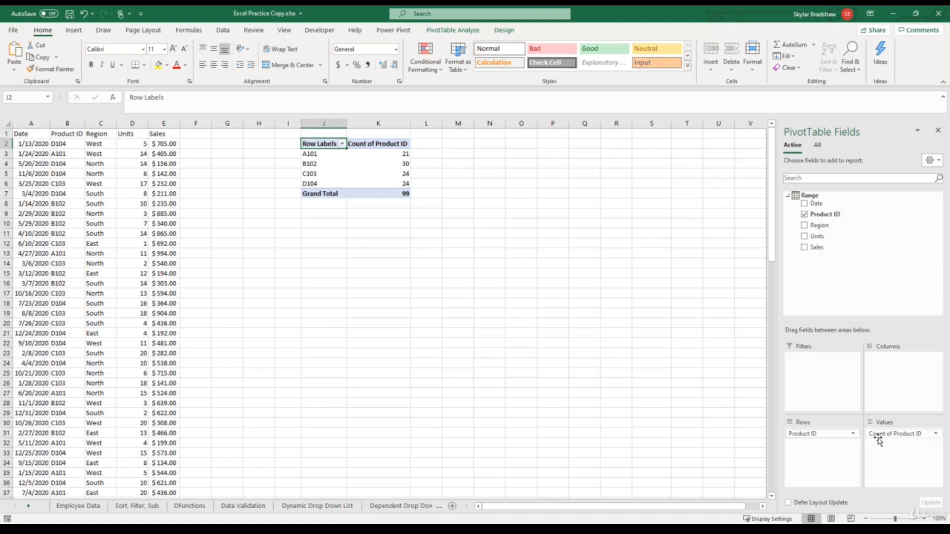
# - Replace the Product ID count in the PivotTable's values with the sum of Sales
pyautogui.moveTo(890, 434); pyautogui.dragTo(842, 276)
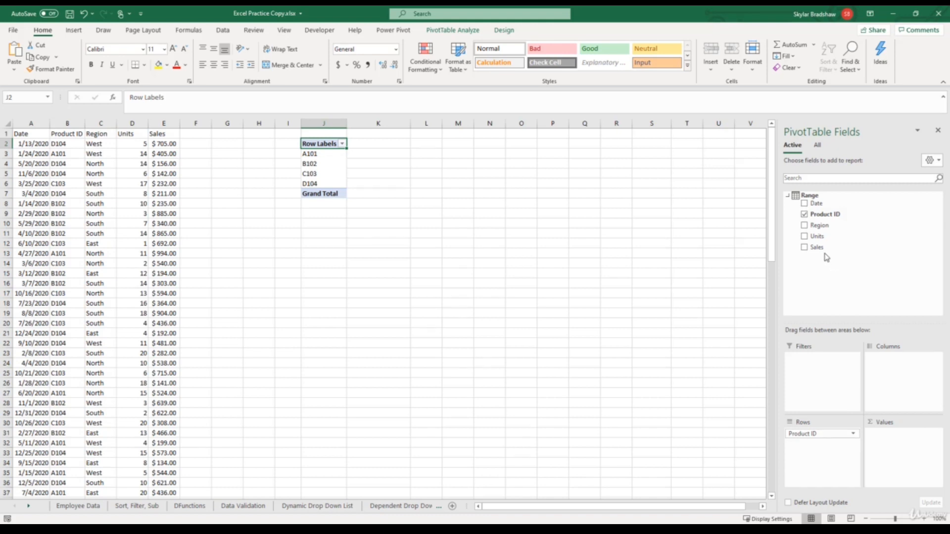
pyautogui.moveTo(819, 247); pyautogui.dragTo(882, 444)
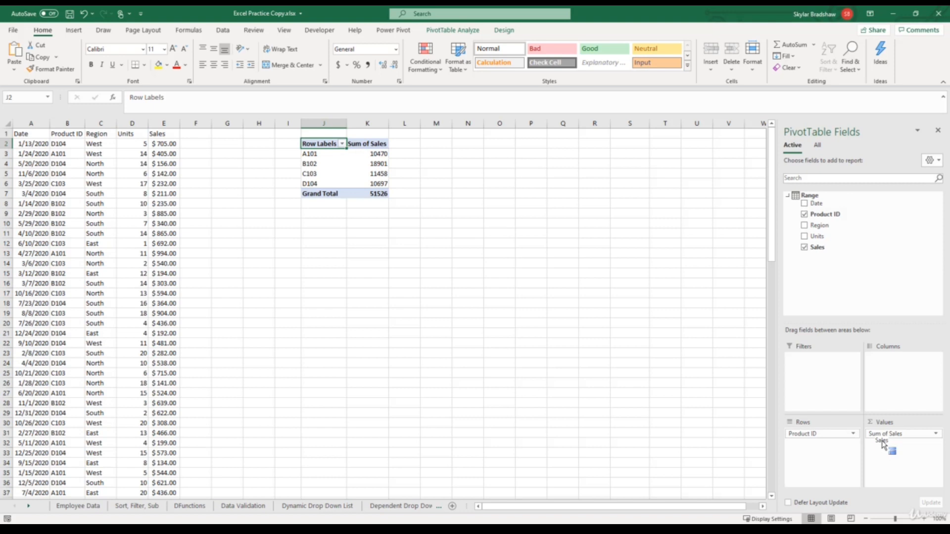
pyautogui.moveTo(883, 444); pyautogui.dragTo(884, 445)
# - Format the Sum of Sales value field as Currency with two decimal places and the $ symbol
pyautogui.moveTo(365, 156); pyautogui.dragTo(363, 184)
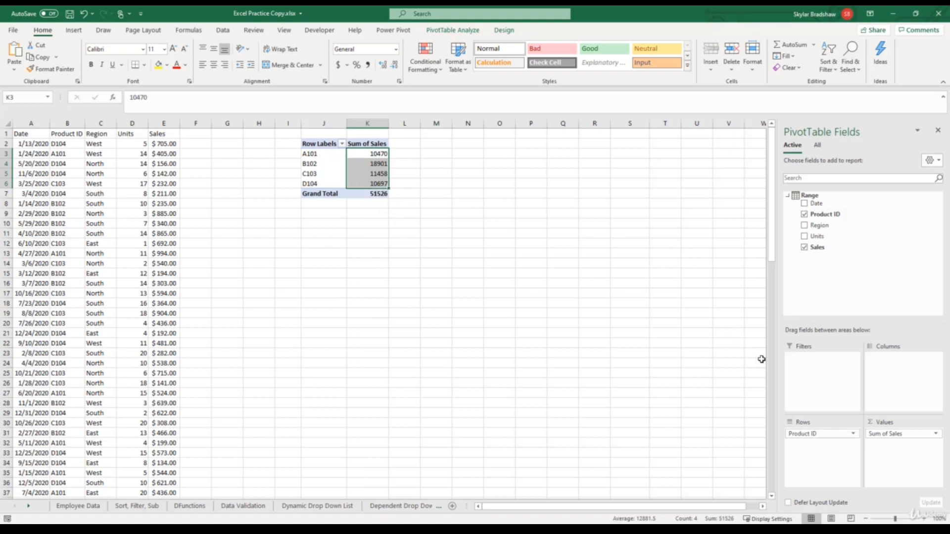
pyautogui.click(886, 436)
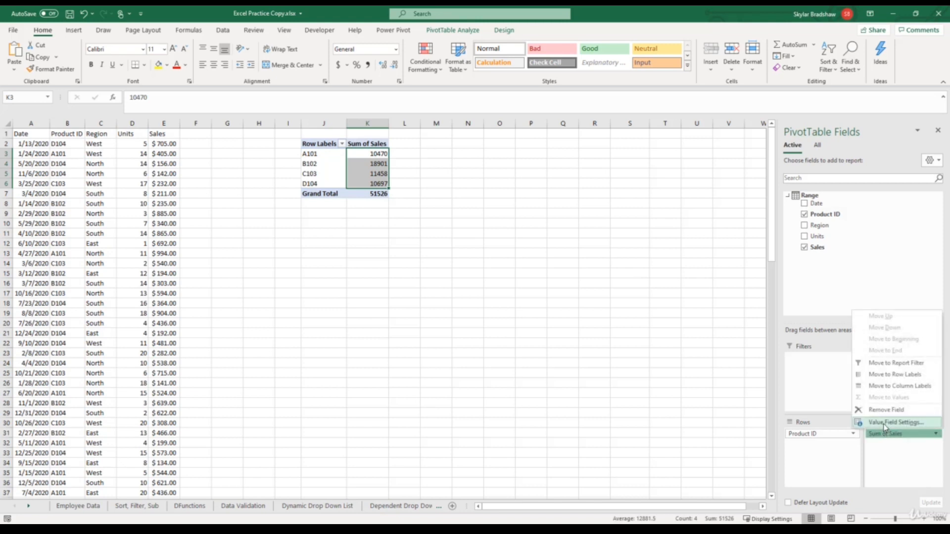
pyautogui.click(885, 423)
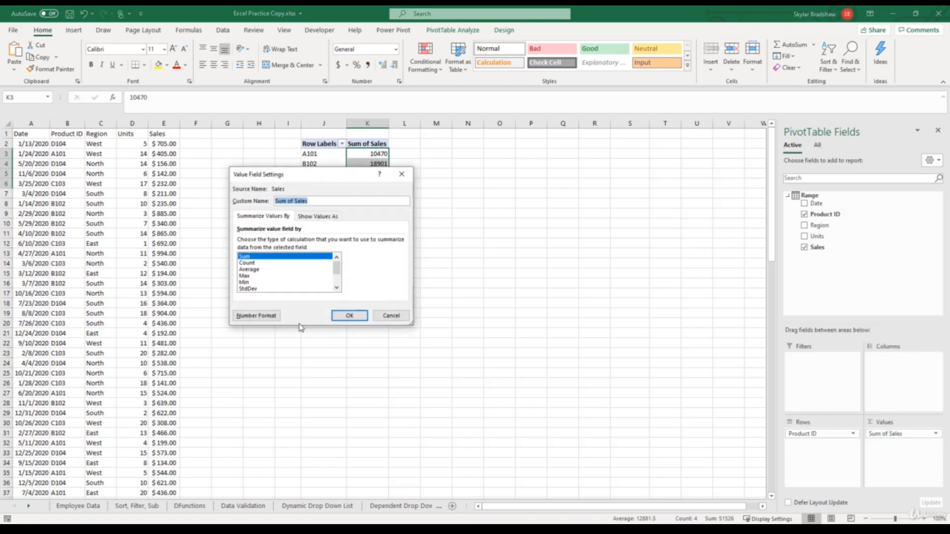
pyautogui.click(273, 318)
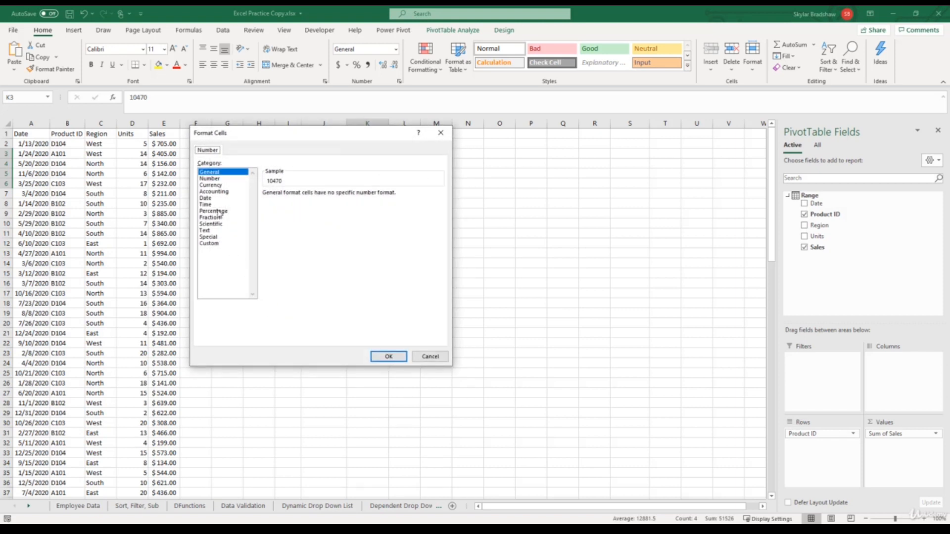
pyautogui.click(215, 186)
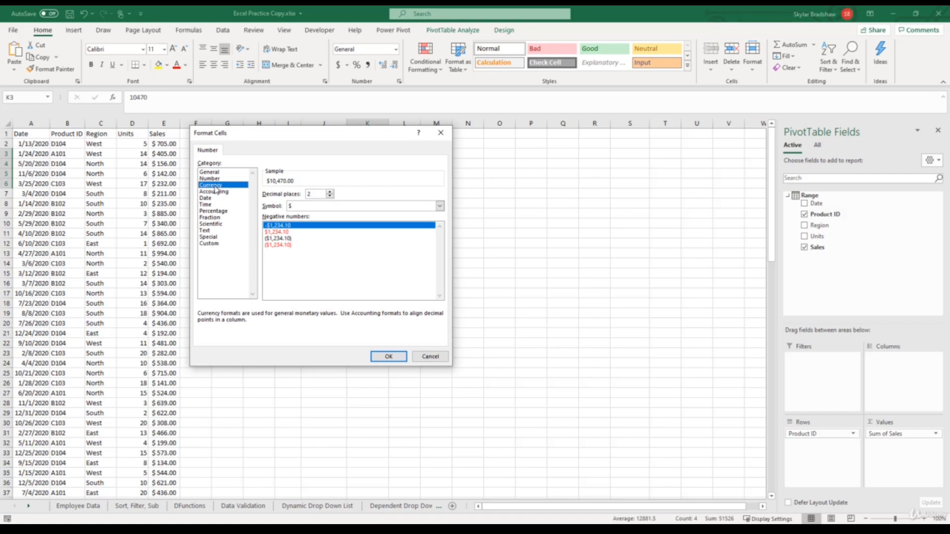
pyautogui.click(384, 356)
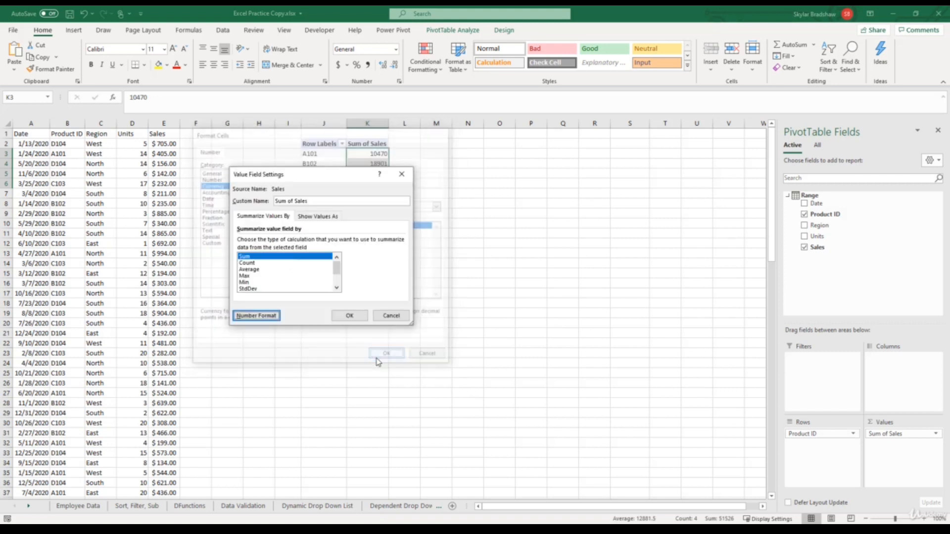
pyautogui.click(350, 316)
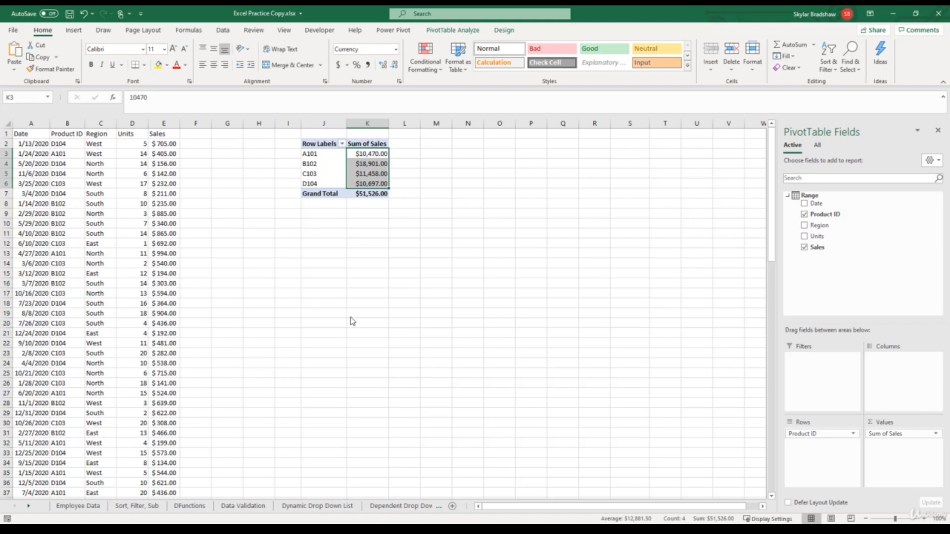
# - Summarize the Sales value field by Average instead of Sum, and undo that change
pyautogui.click(889, 436)
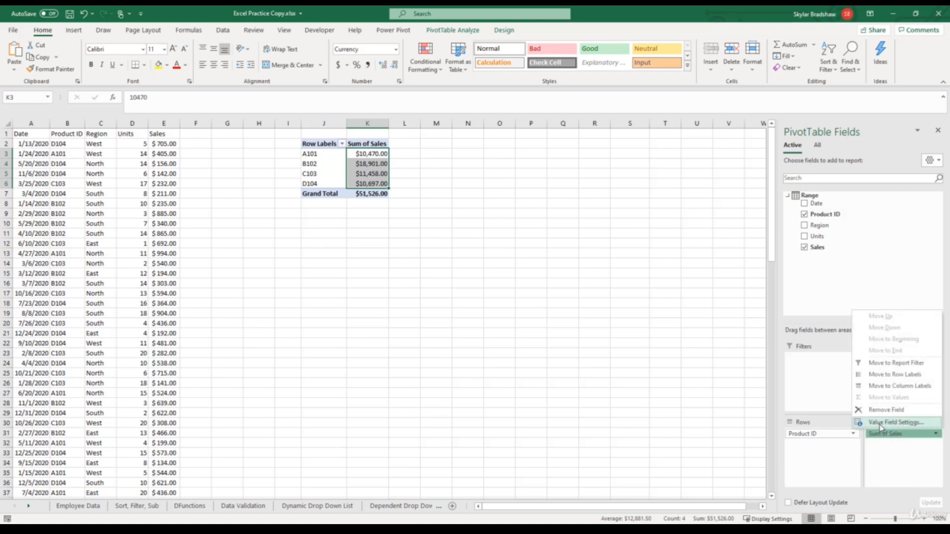
pyautogui.click(882, 423)
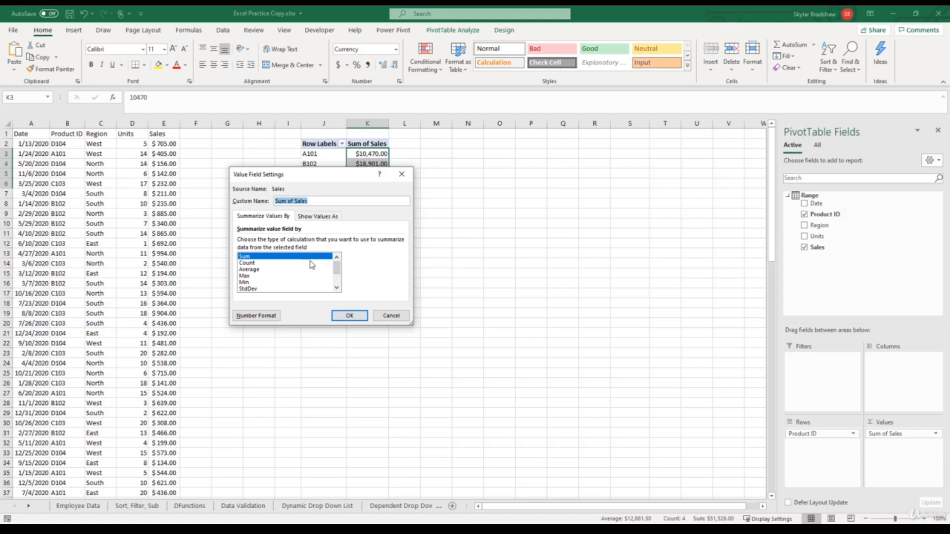
pyautogui.click(260, 271)
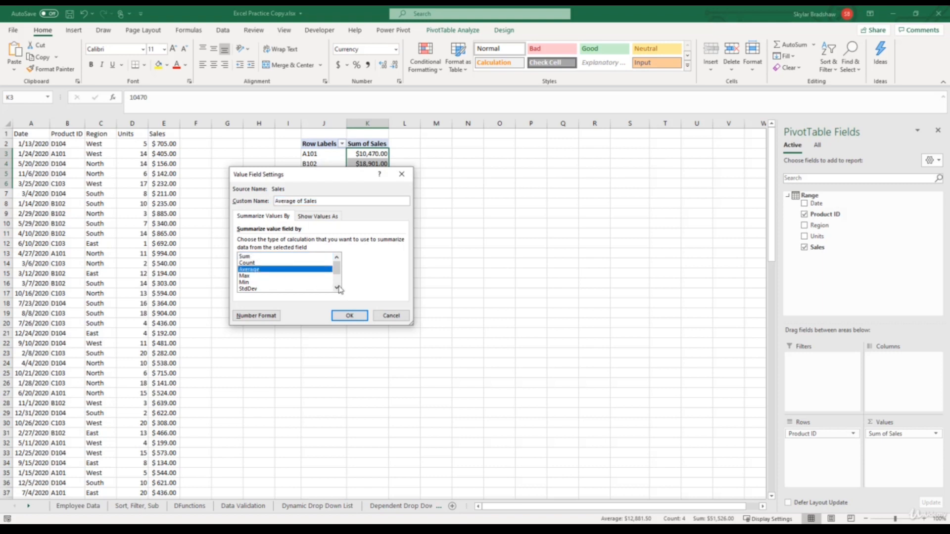
pyautogui.click(352, 317)
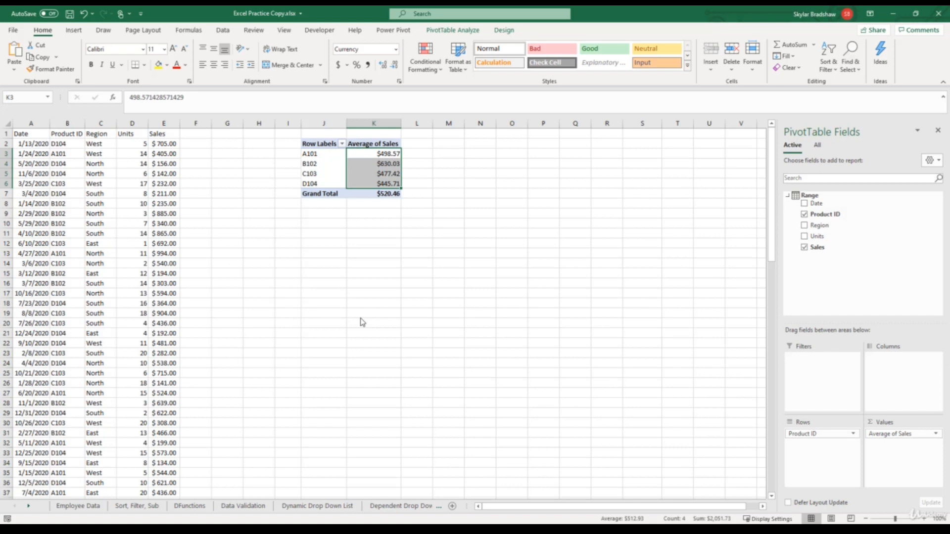
pyautogui.hotkey('ctrl', 'z')
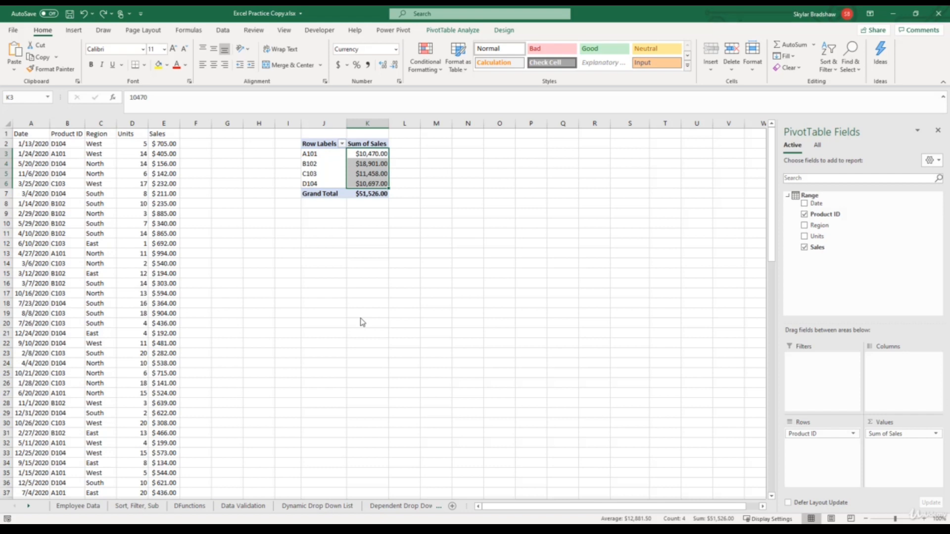
# - Add the Units field to the PivotTable's values below Sum of Sales
pyautogui.click(134, 123)
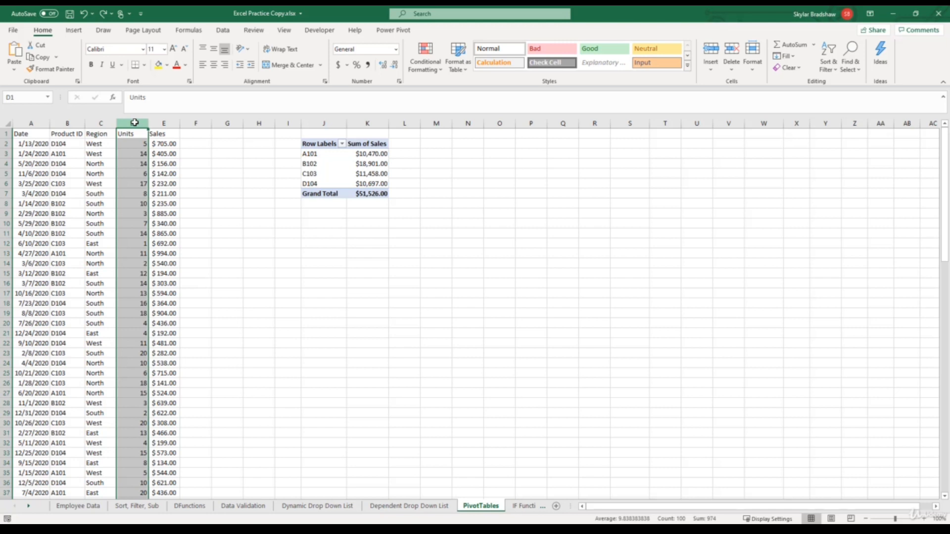
pyautogui.click(322, 153)
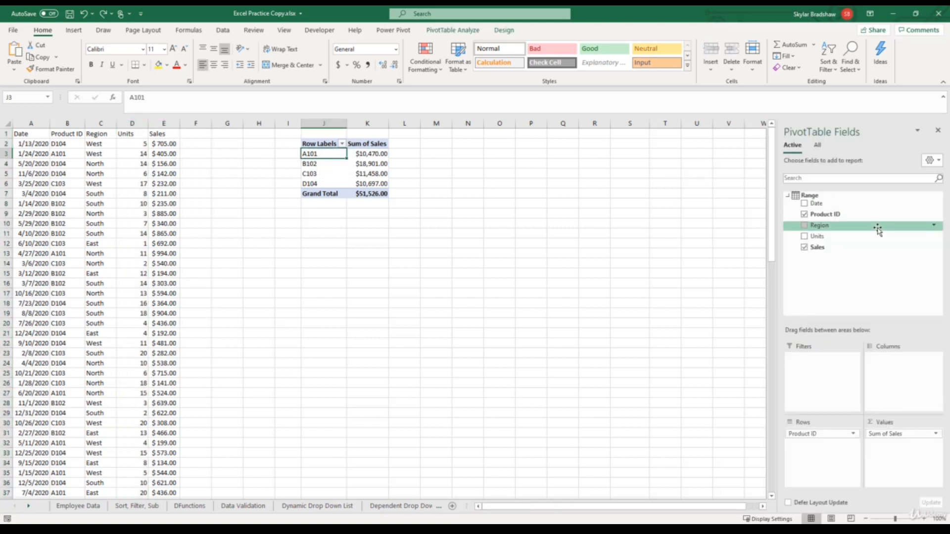
pyautogui.moveTo(825, 237); pyautogui.dragTo(898, 448)
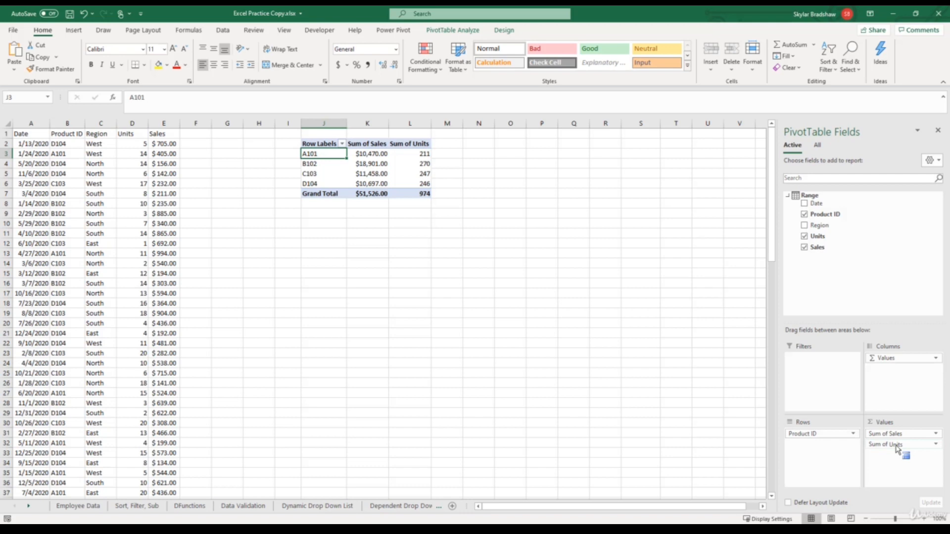
pyautogui.moveTo(897, 448); pyautogui.dragTo(897, 449)
# - Show the Sum of Units values in the PivotTable as % of Grand Total
pyautogui.click(897, 448)
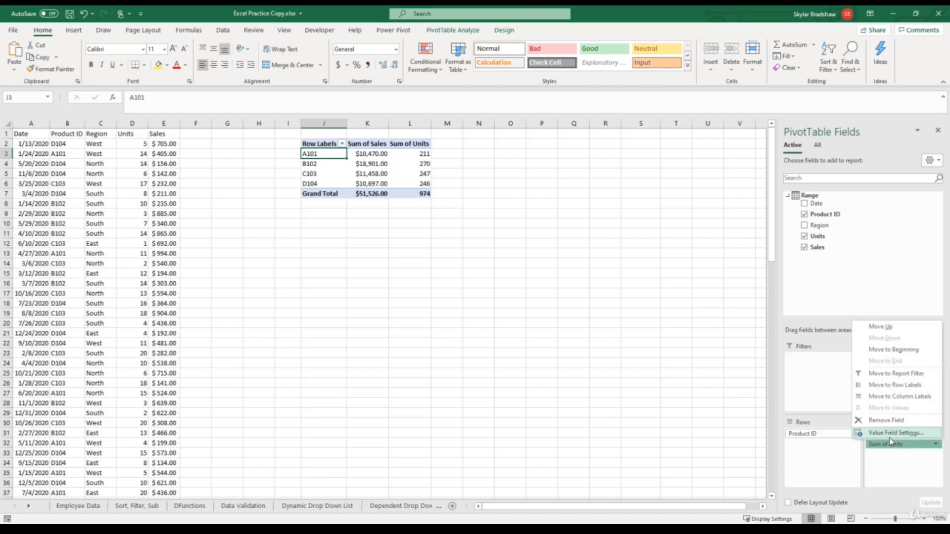
pyautogui.click(890, 433)
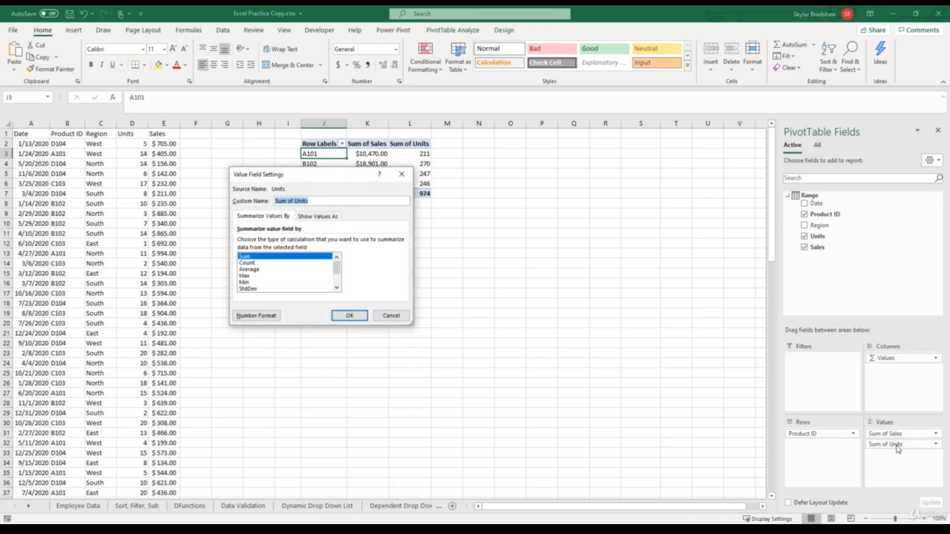
pyautogui.click(326, 218)
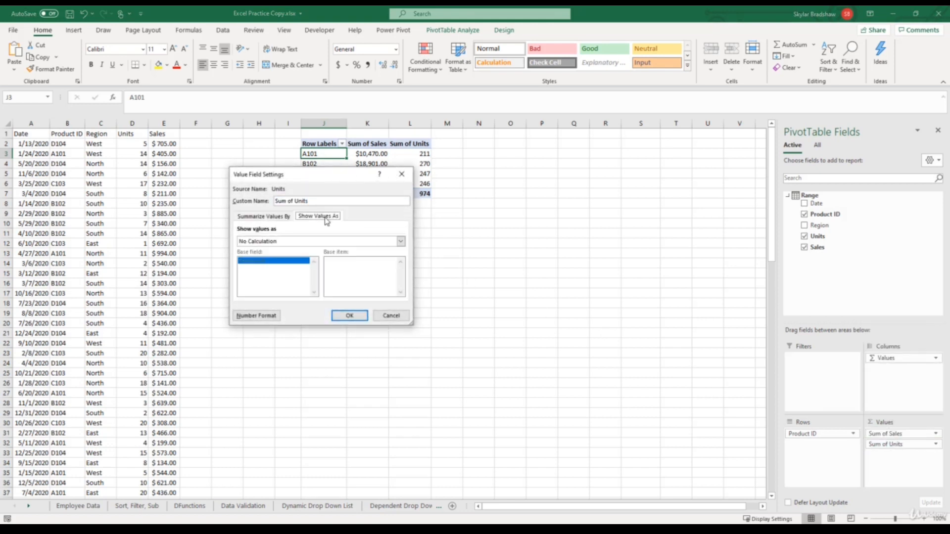
pyautogui.click(401, 242)
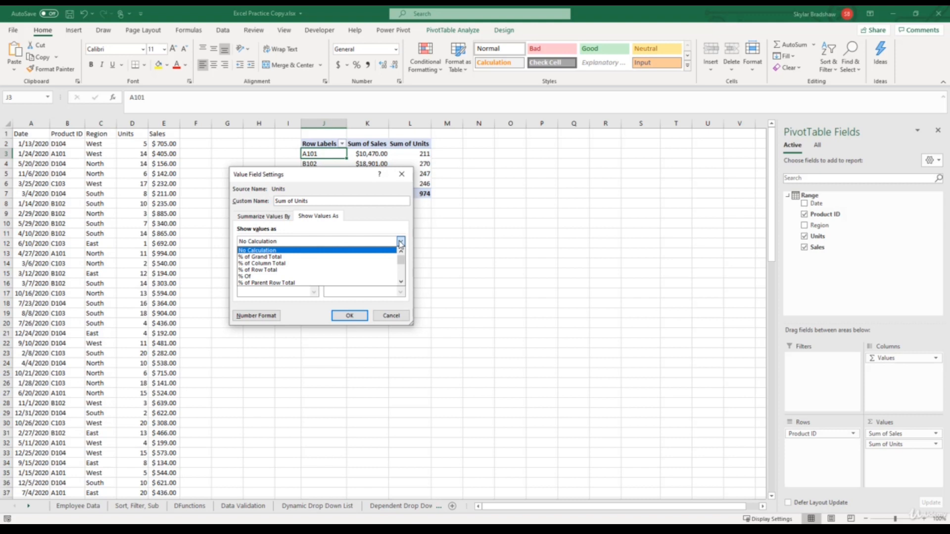
pyautogui.click(271, 258)
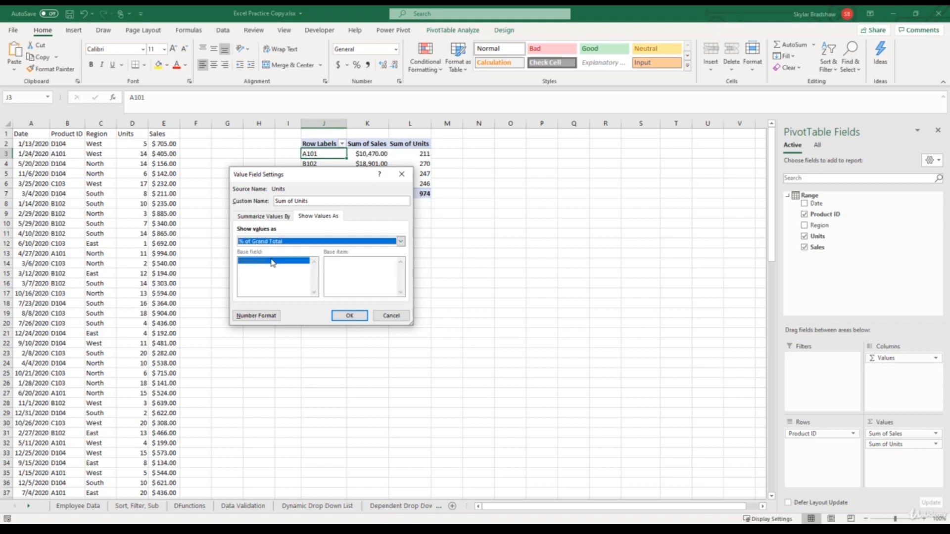
pyautogui.click(350, 316)
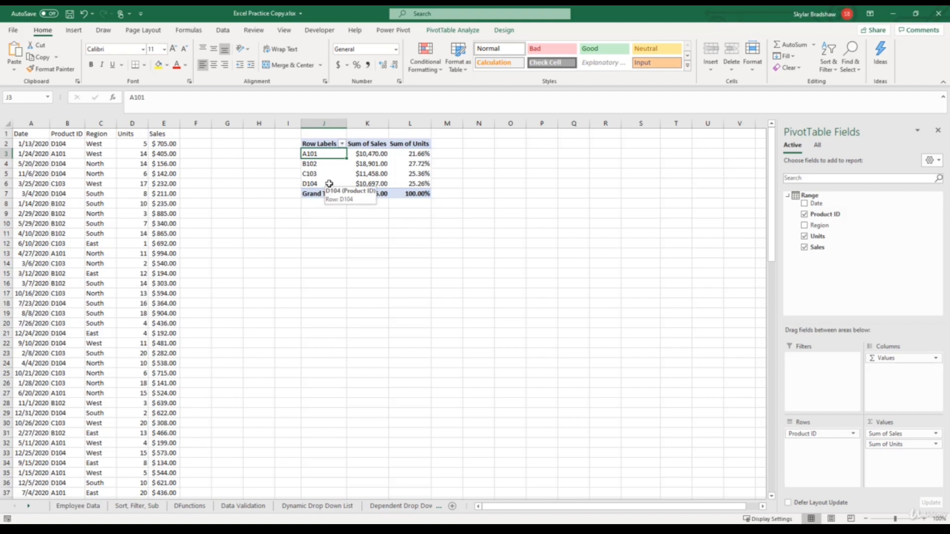
# - Sort the PivotTable's product rows by Sum of Sales from largest to smallest
pyautogui.moveTo(369, 154); pyautogui.dragTo(369, 182)
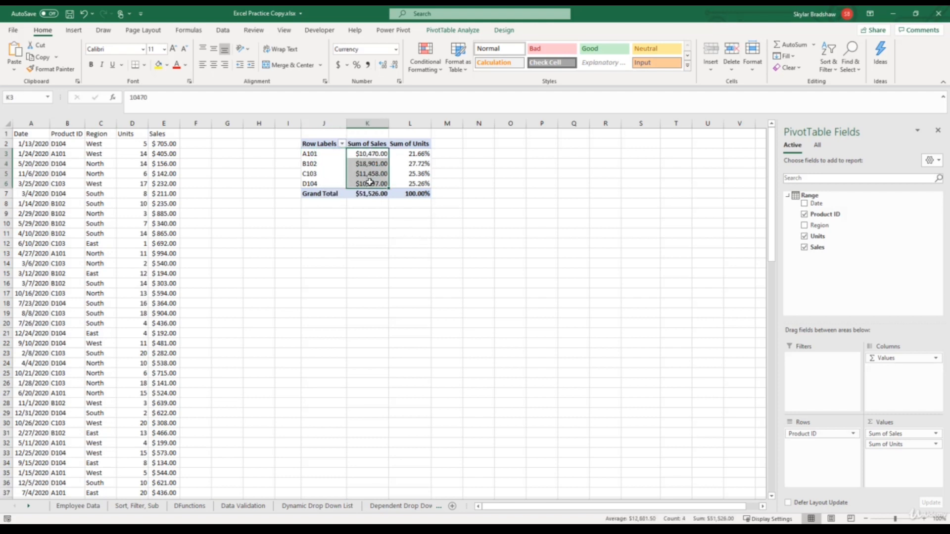
pyautogui.click(229, 32)
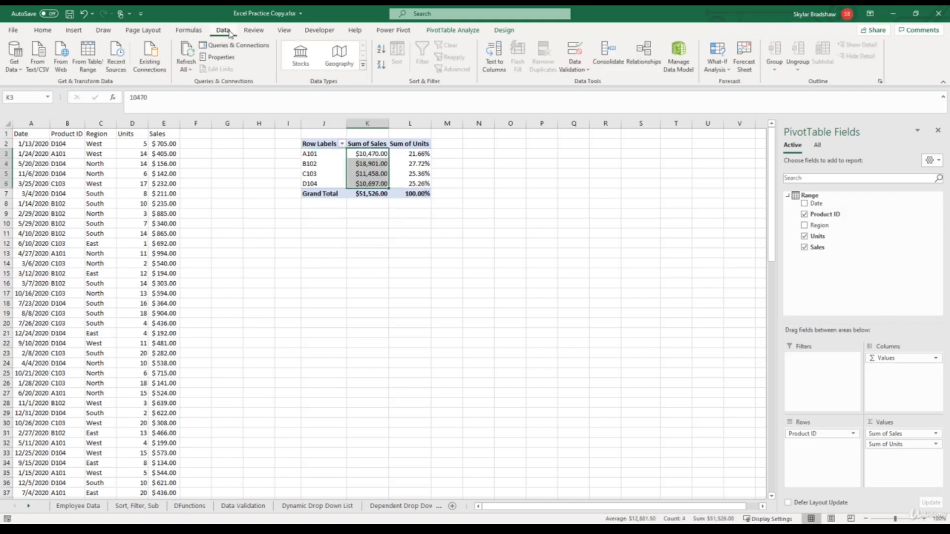
pyautogui.click(381, 67)
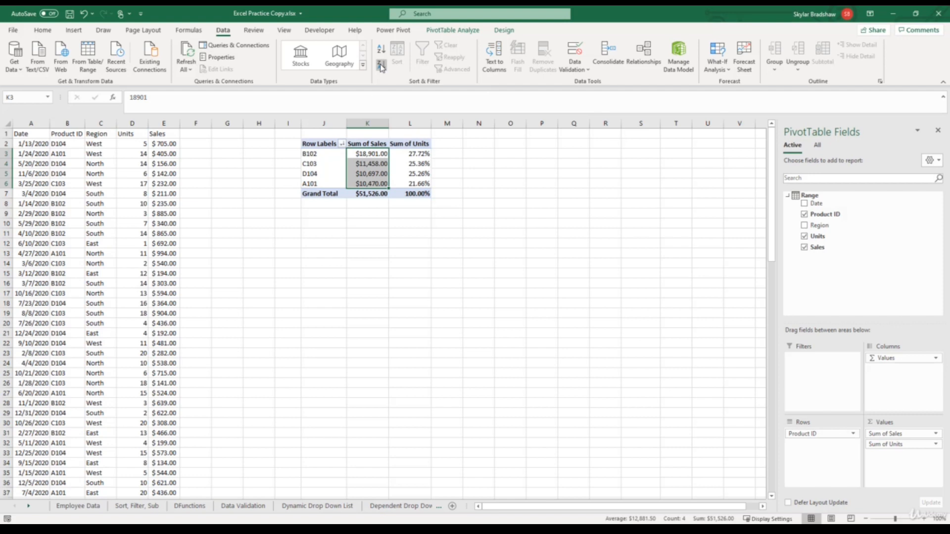